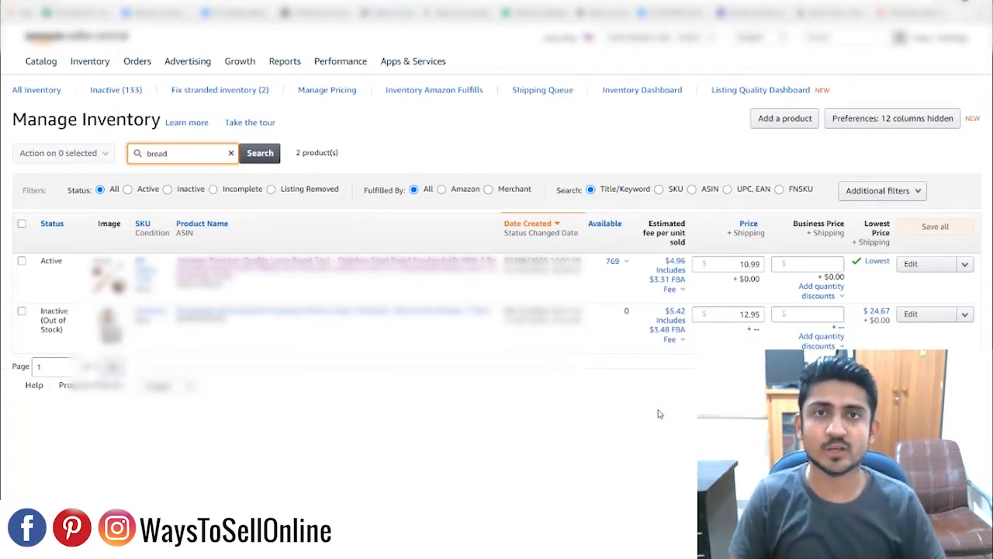
# Step: Generate a printable sheet of 150 item labels for the active bread tool listing
pyautogui.click(965, 266)
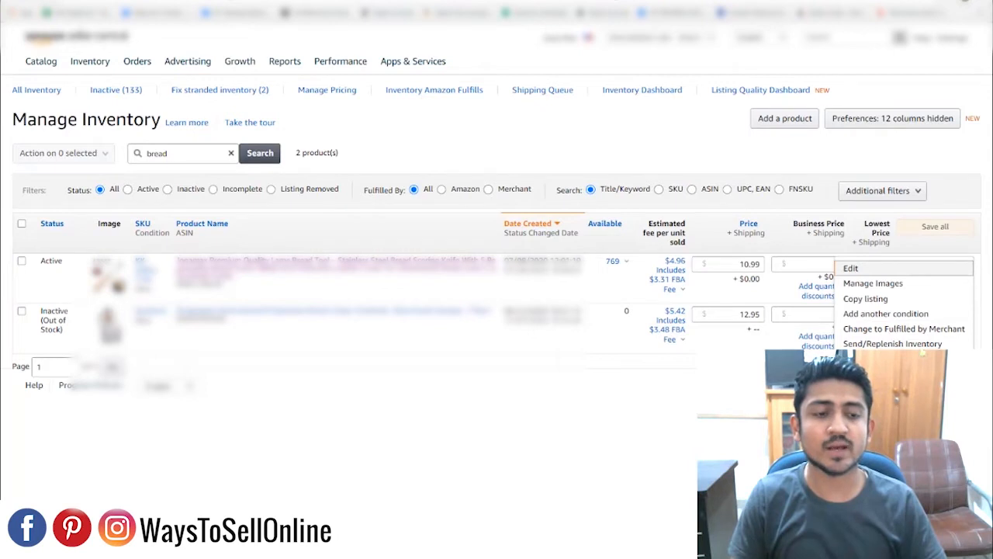
pyautogui.click(877, 389)
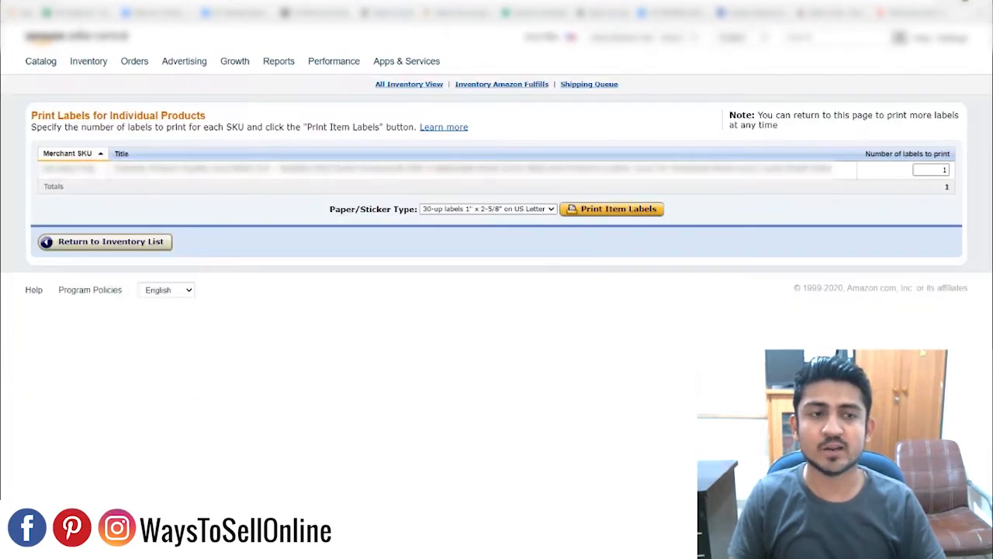
pyautogui.click(937, 169)
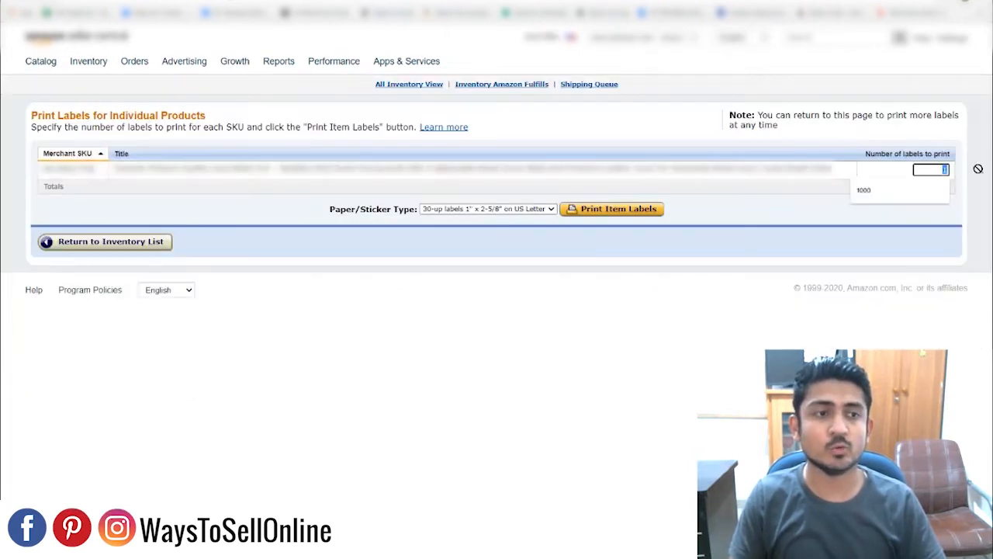
pyautogui.write('50')
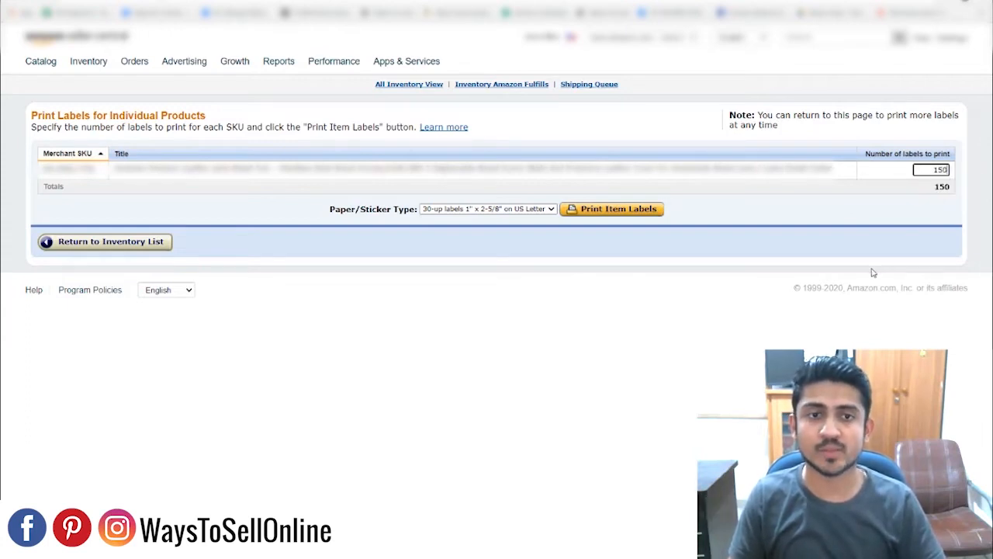
pyautogui.click(621, 211)
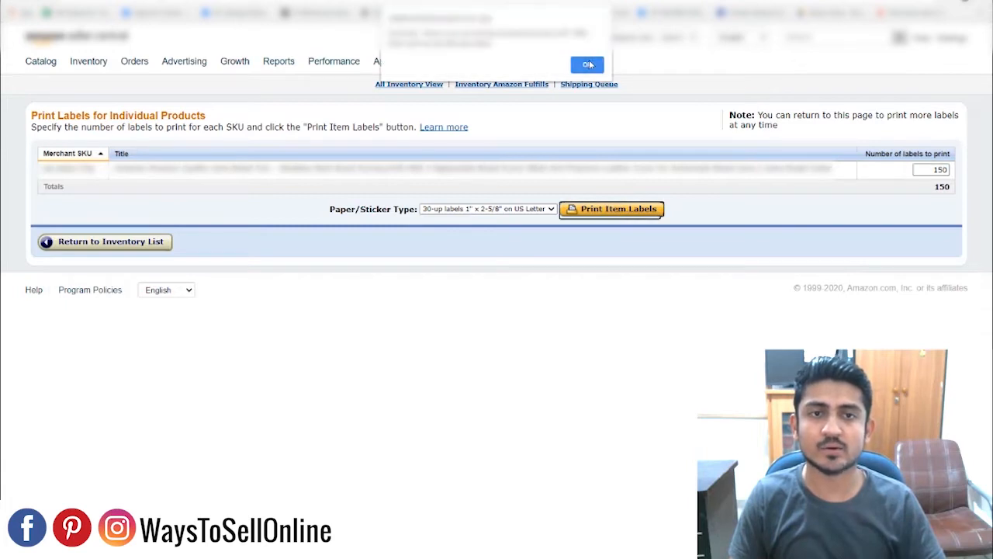
pyautogui.click(591, 65)
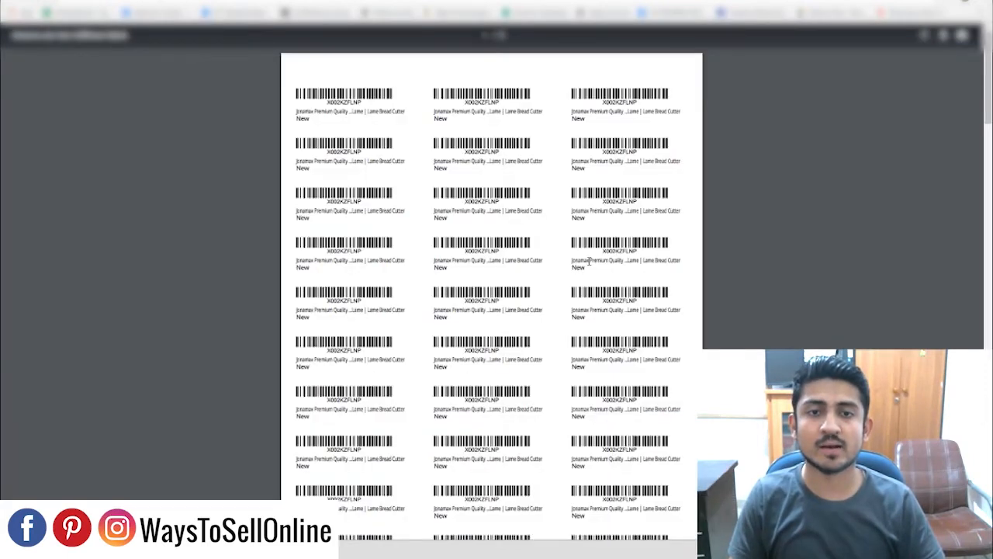
pyautogui.scroll(-4, 653, 249)
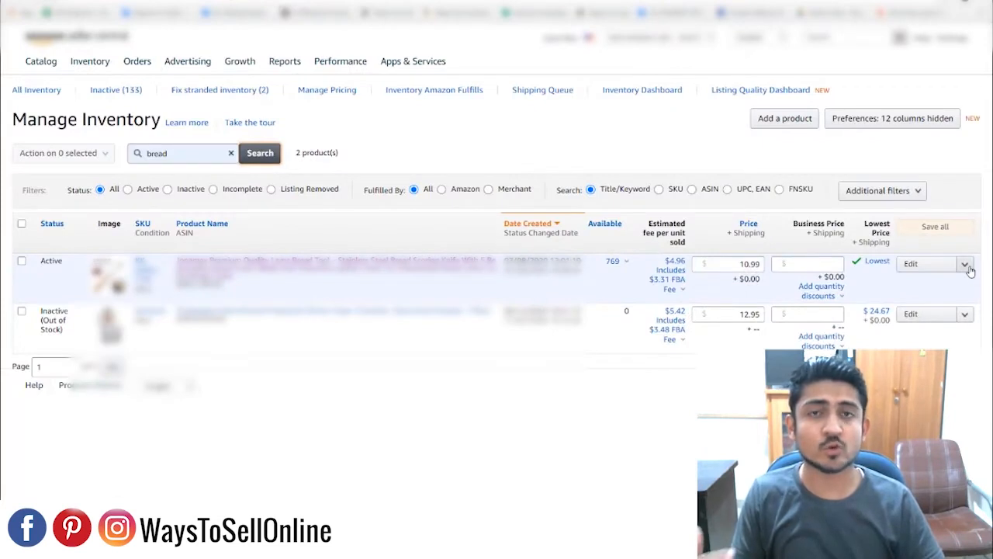
# Step: Start sending inventory for the active bread tool listing, keeping the option to create a new shipping plan
pyautogui.click(965, 264)
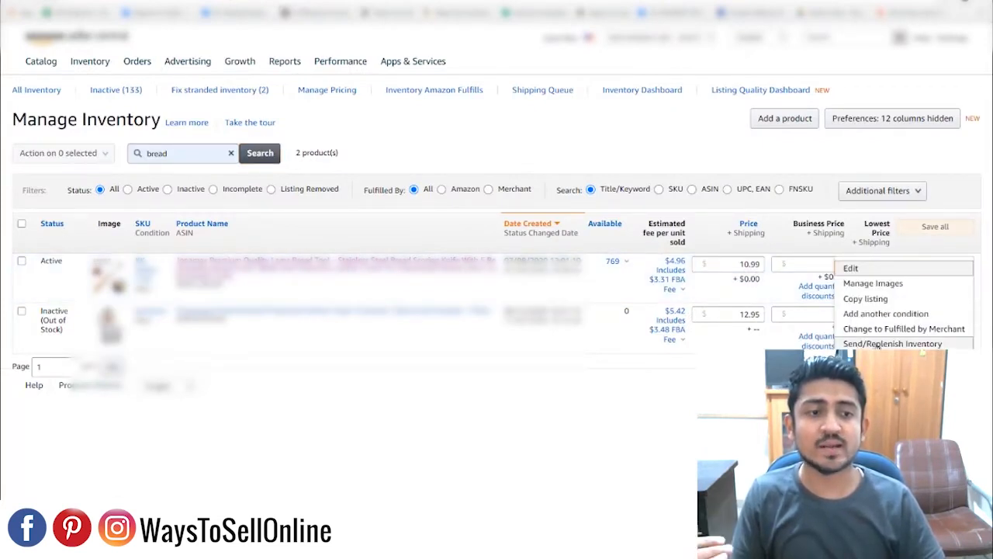
pyautogui.click(894, 344)
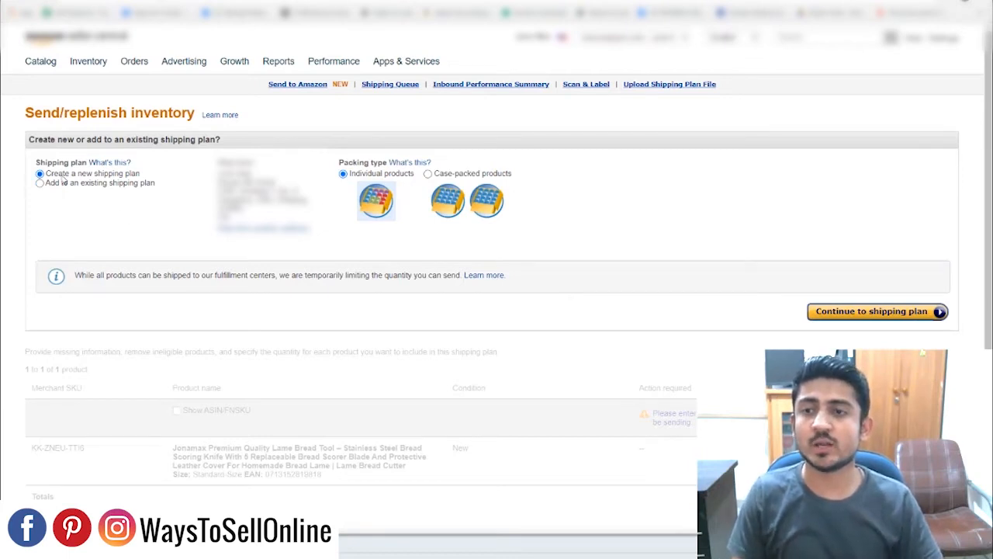
pyautogui.moveTo(45, 174); pyautogui.dragTo(138, 177)
pyautogui.moveTo(212, 163); pyautogui.dragTo(260, 212)
pyautogui.click(271, 253)
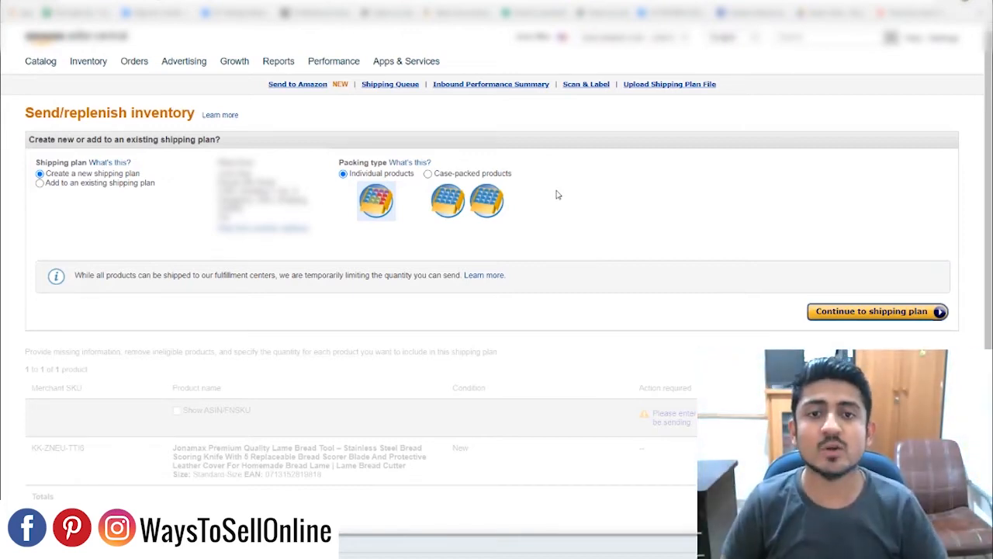
# Step: Set the packing type to case-packed products and continue to the shipping plan
pyautogui.click(428, 174)
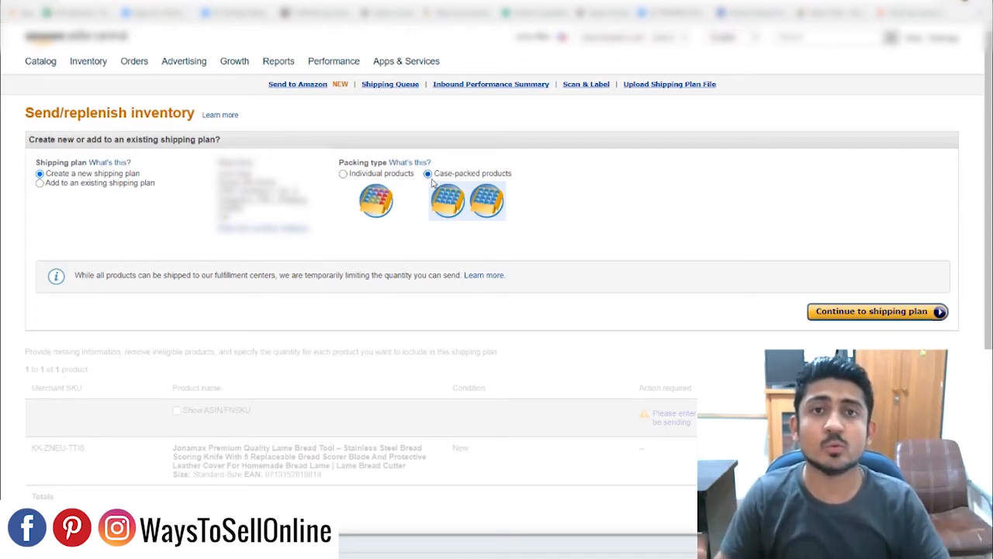
pyautogui.click(365, 177)
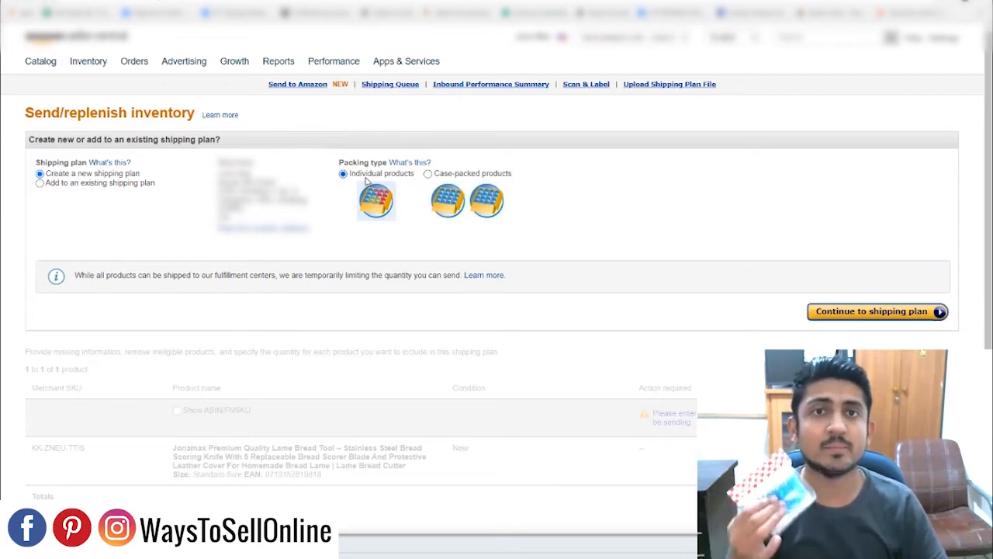
pyautogui.click(439, 175)
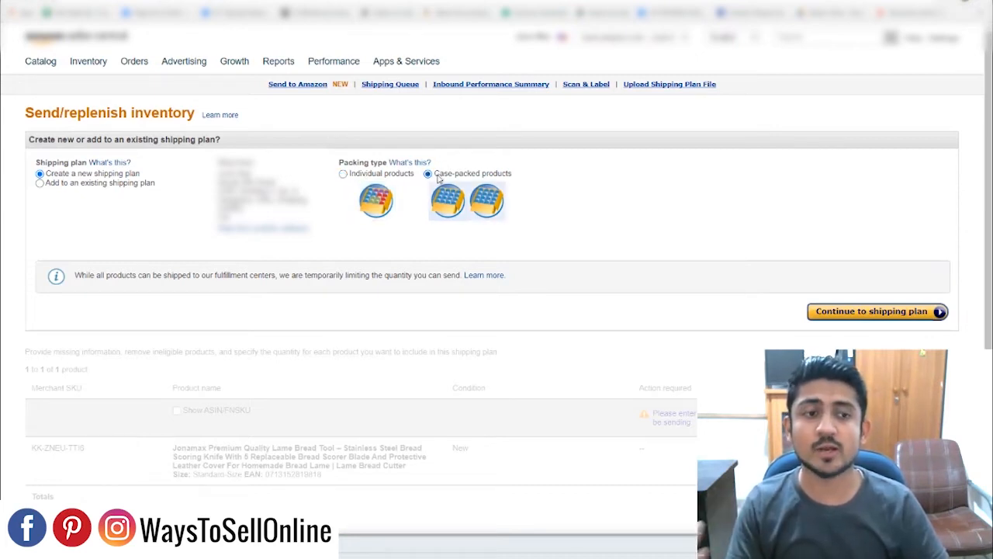
pyautogui.click(898, 312)
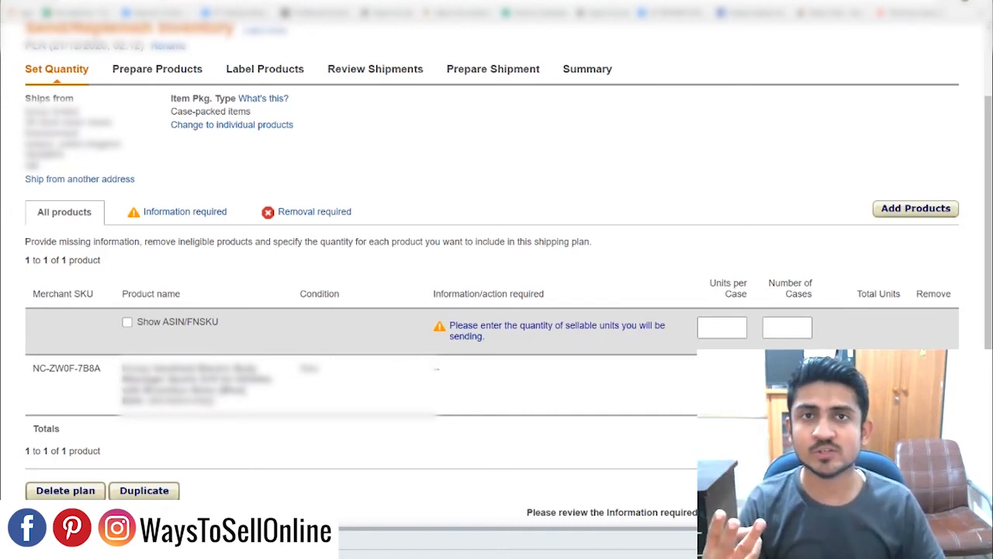
# Step: Set the shipment quantity to 3 cases with 50 units per case
pyautogui.click(792, 326)
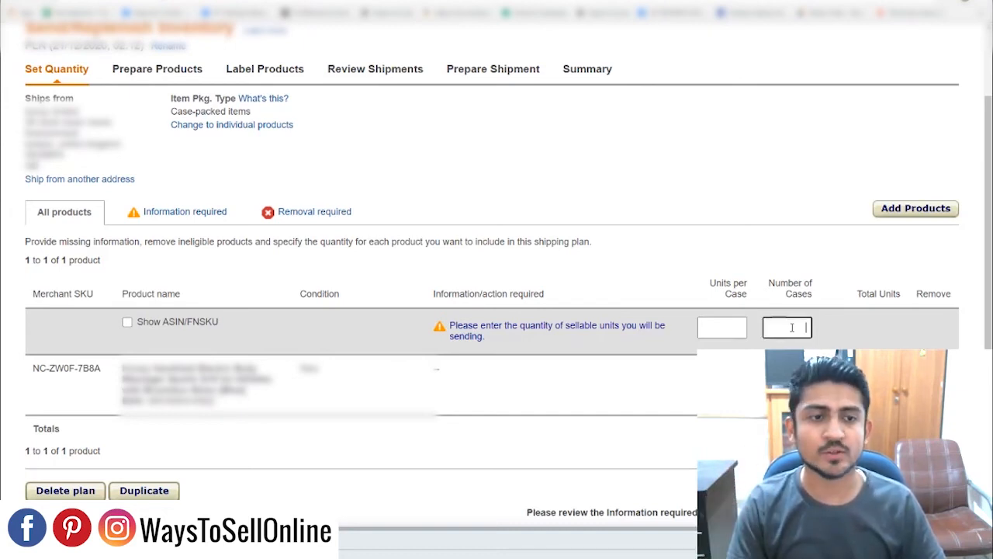
pyautogui.write('3')
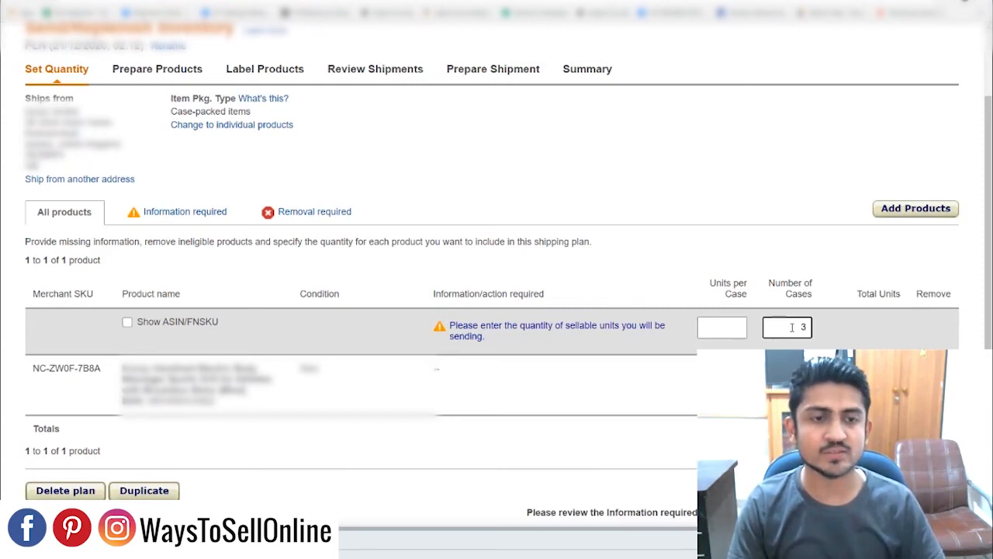
pyautogui.click(730, 326)
pyautogui.write('50')
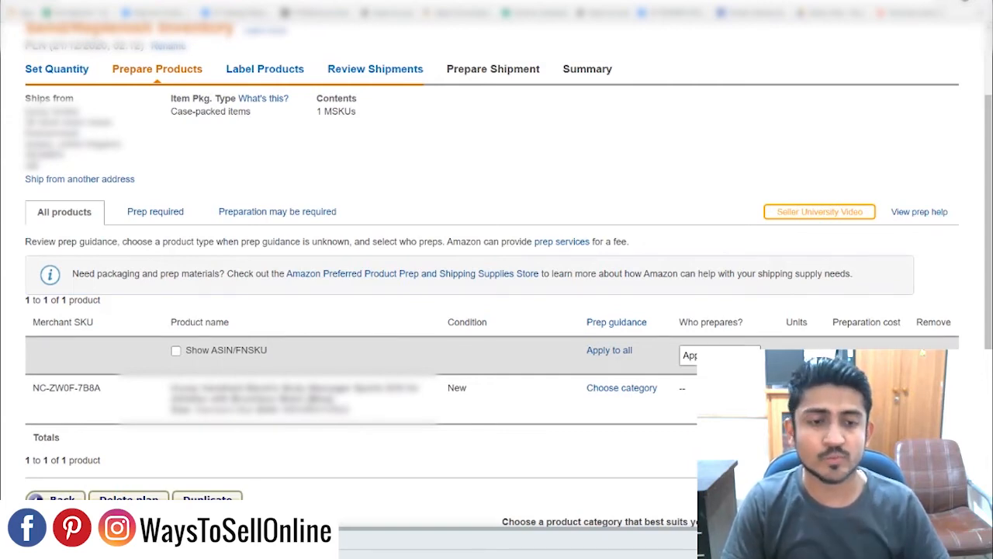
# Step: Set the seller as the one who prepares the products and assign the prep category No Prep Needed
pyautogui.click(720, 355)
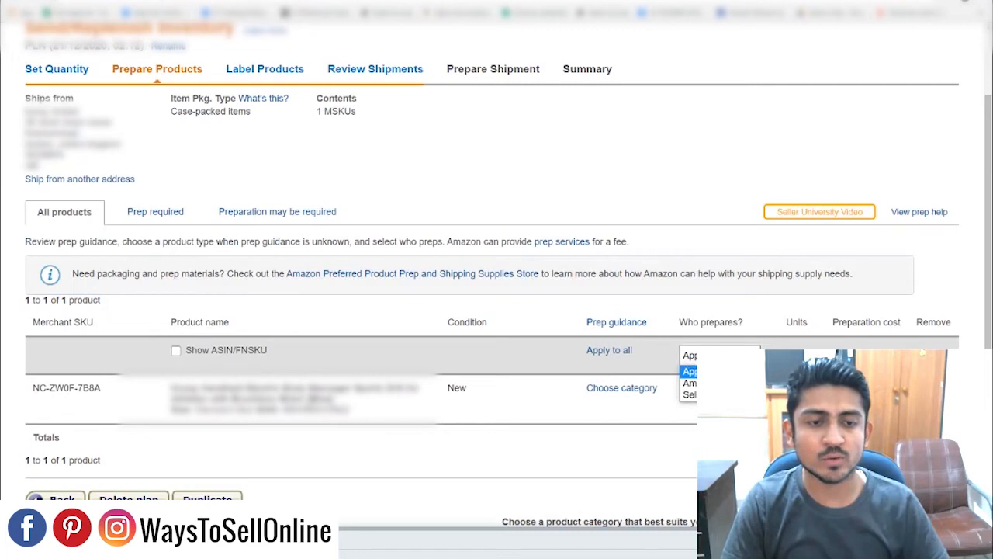
pyautogui.press('Return')
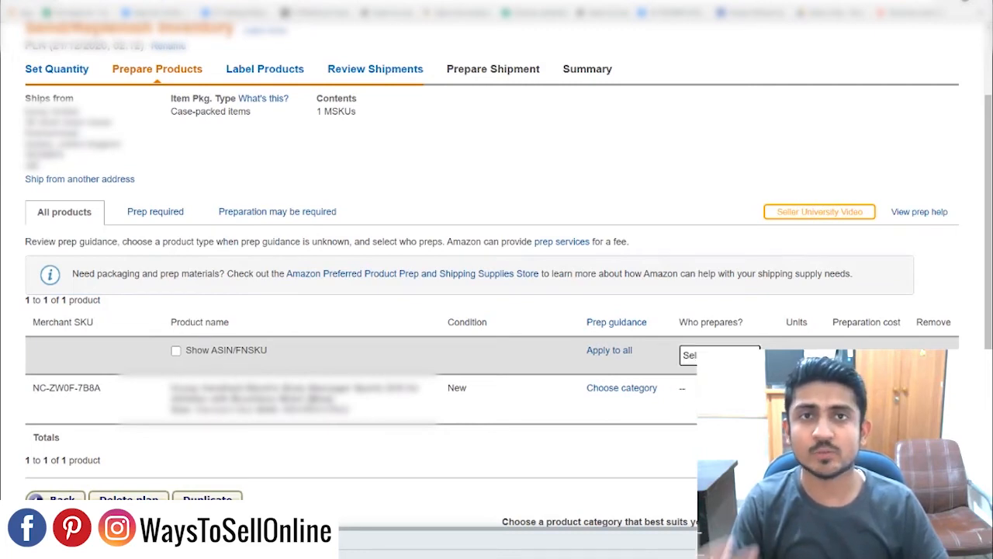
pyautogui.click(633, 390)
pyautogui.click(541, 194)
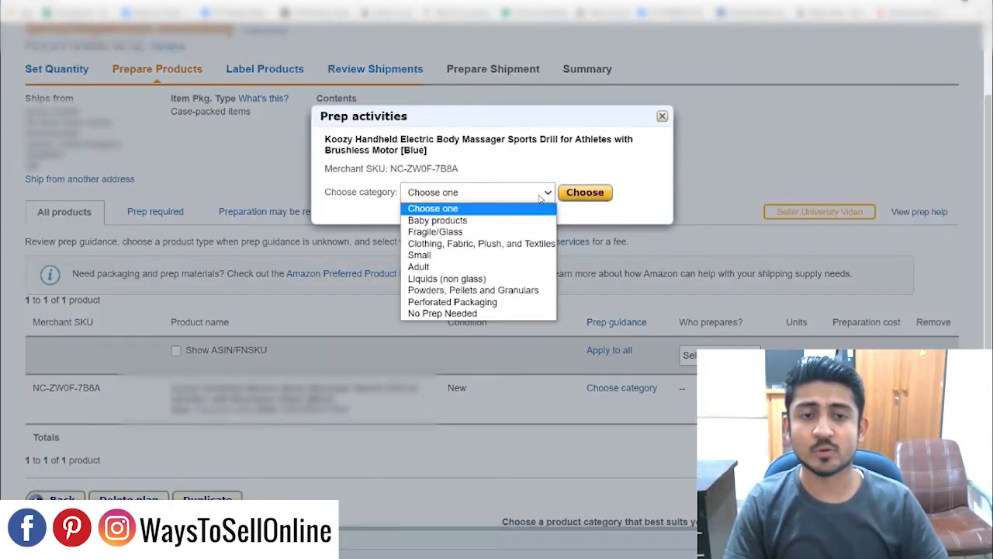
pyautogui.click(451, 314)
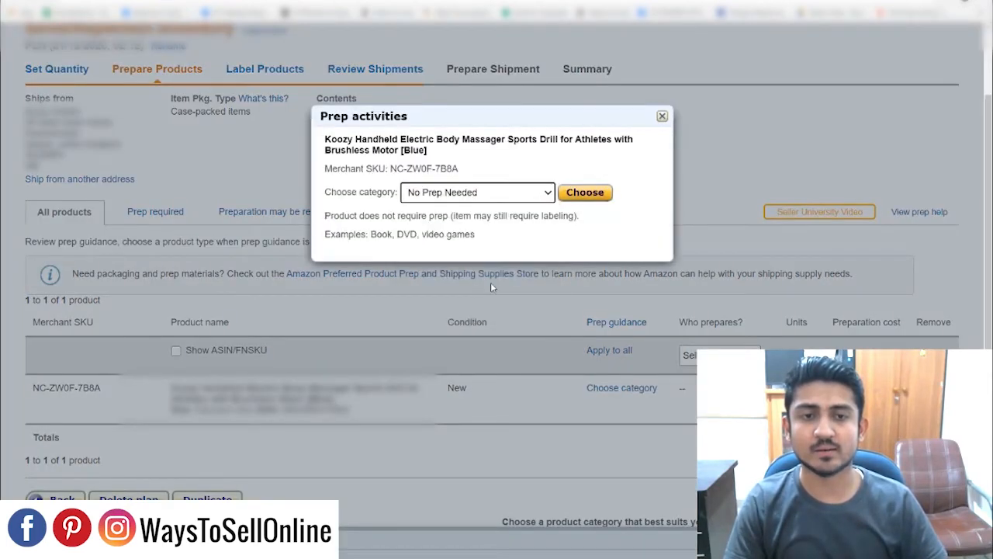
pyautogui.click(585, 192)
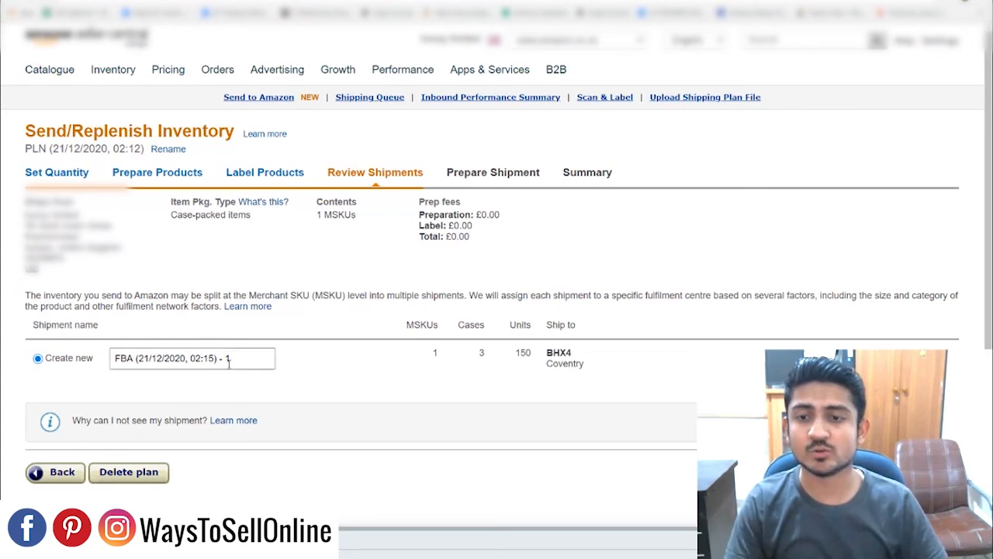
# Step: Name the new shipment "YouTube Shipping Plan" and review its case and unit quantities
pyautogui.moveTo(240, 359); pyautogui.dragTo(115, 360)
pyautogui.write('YouTube Shipping Plan')
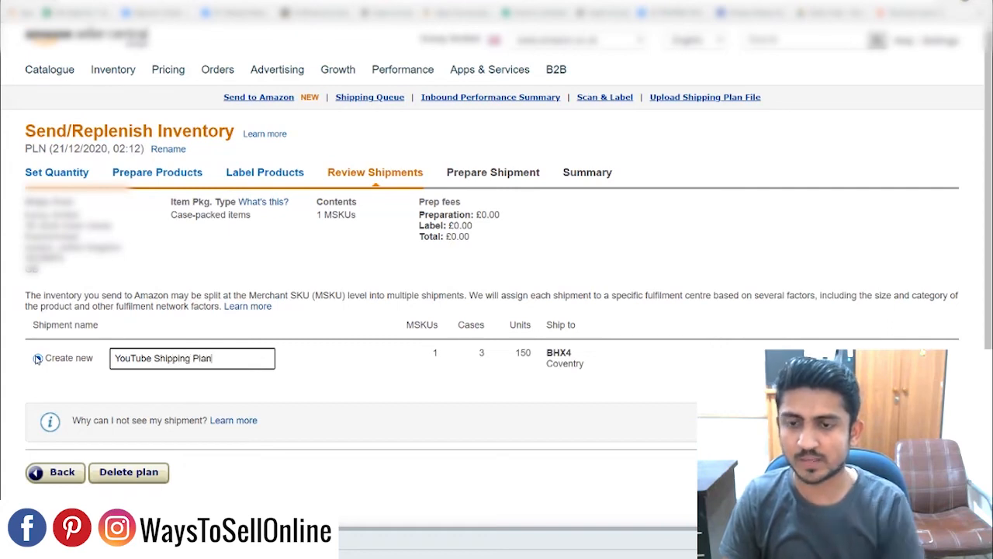
pyautogui.click(37, 359)
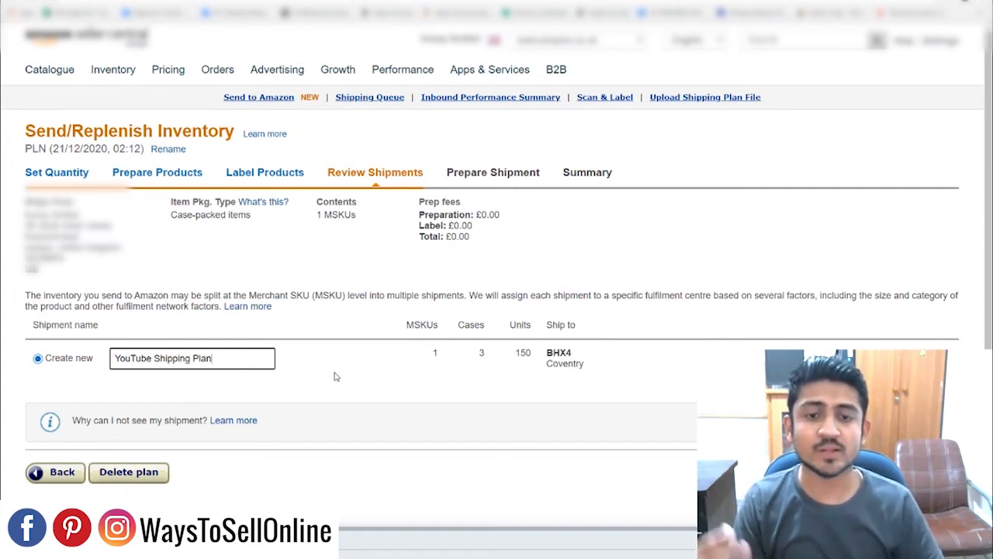
pyautogui.click(482, 352)
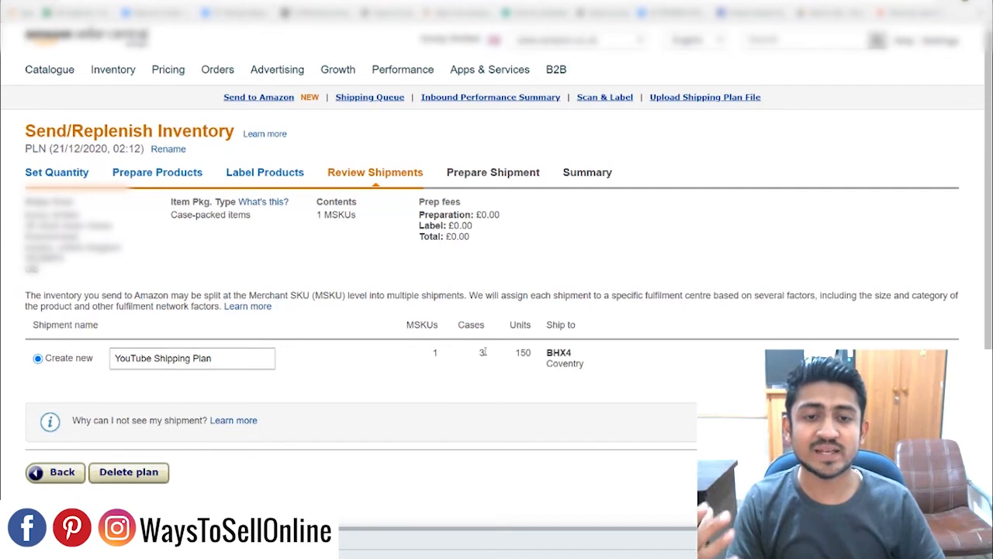
pyautogui.moveTo(513, 353); pyautogui.dragTo(541, 354)
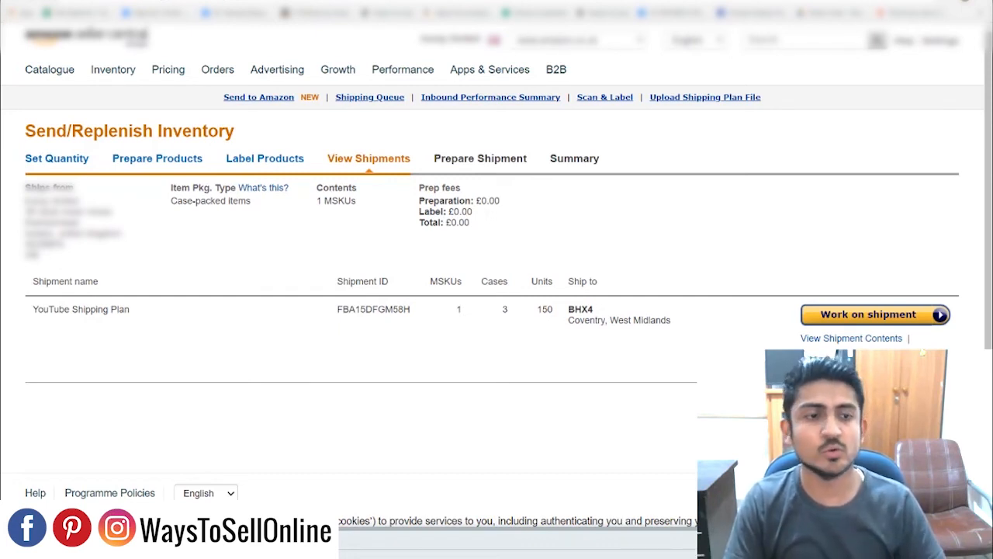
# Step: Open the YouTube Shipping Plan shipment for preparation and set its small parcel delivery carrier to Other
pyautogui.click(881, 324)
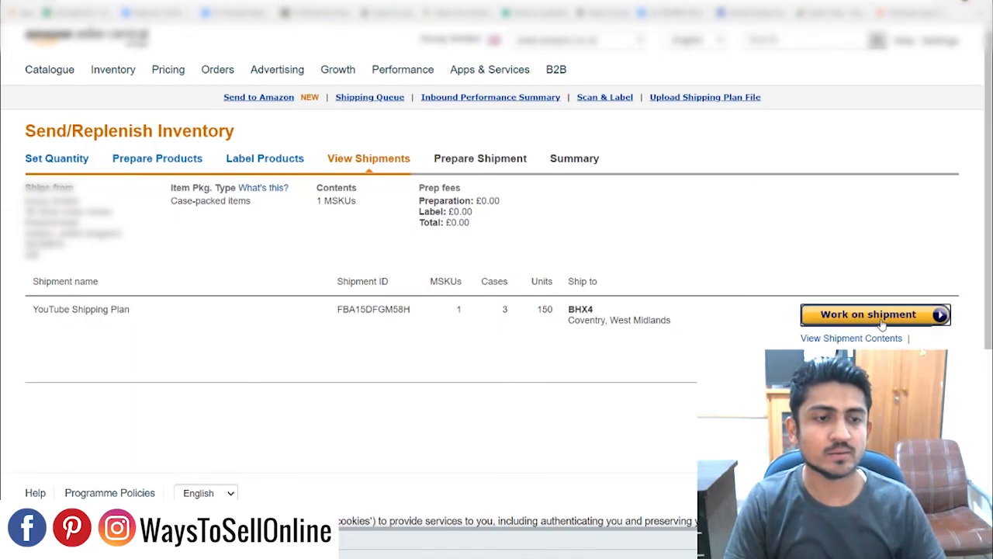
pyautogui.scroll(-5, 882, 324)
pyautogui.scroll(-1, 881, 324)
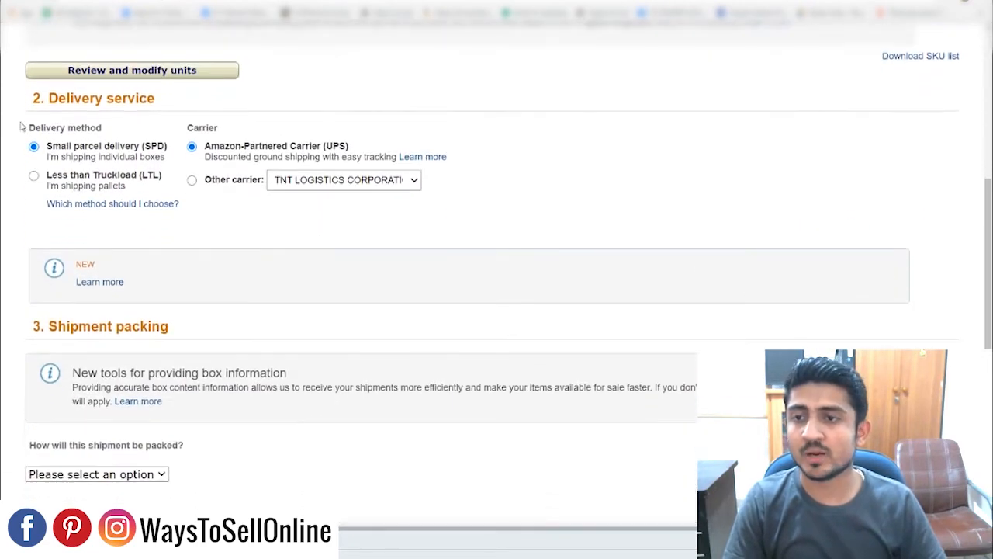
pyautogui.moveTo(46, 147); pyautogui.dragTo(142, 154)
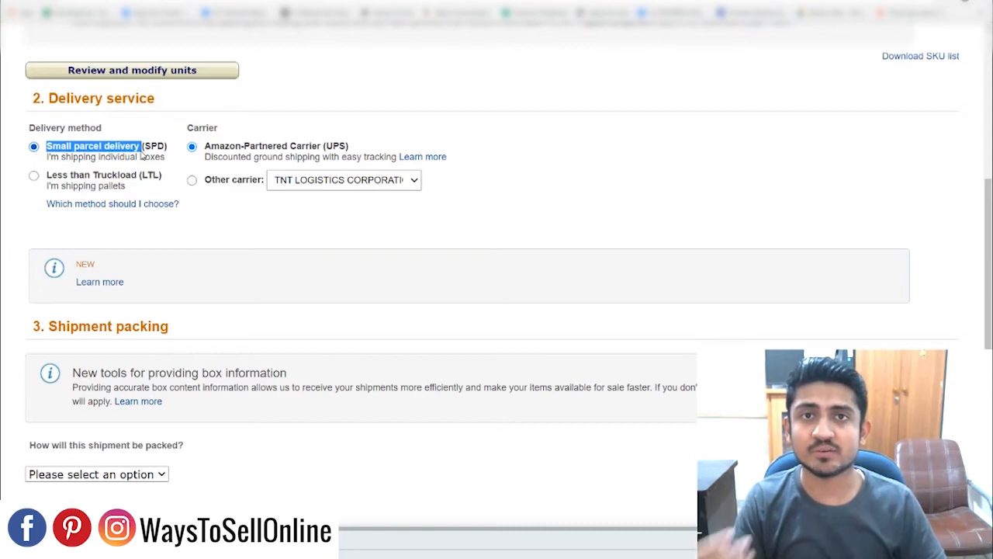
pyautogui.click(192, 181)
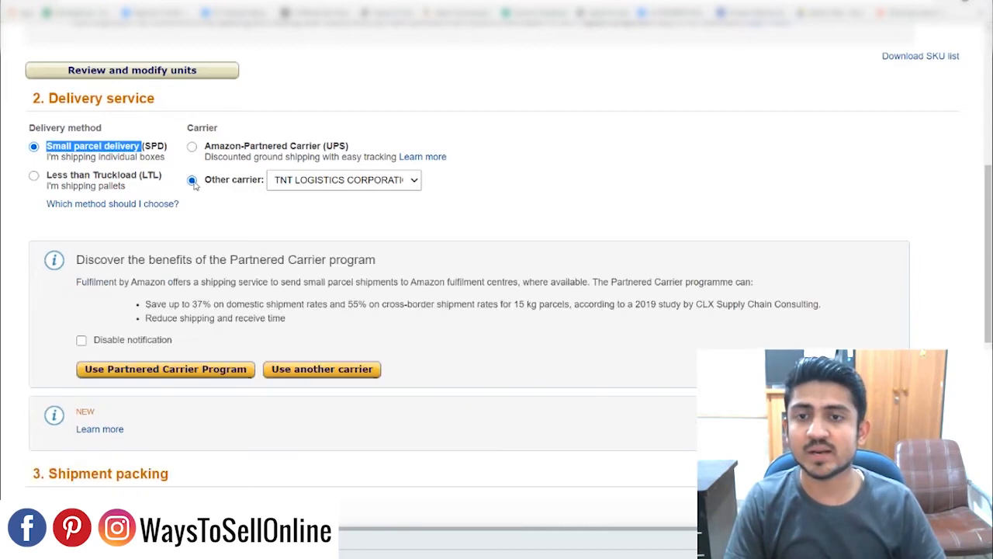
pyautogui.click(319, 183)
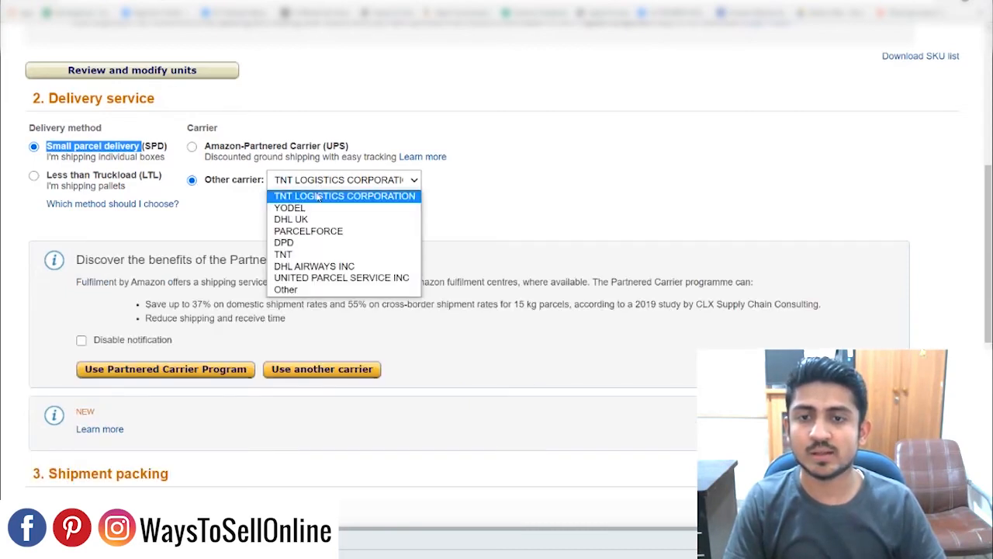
pyautogui.click(298, 290)
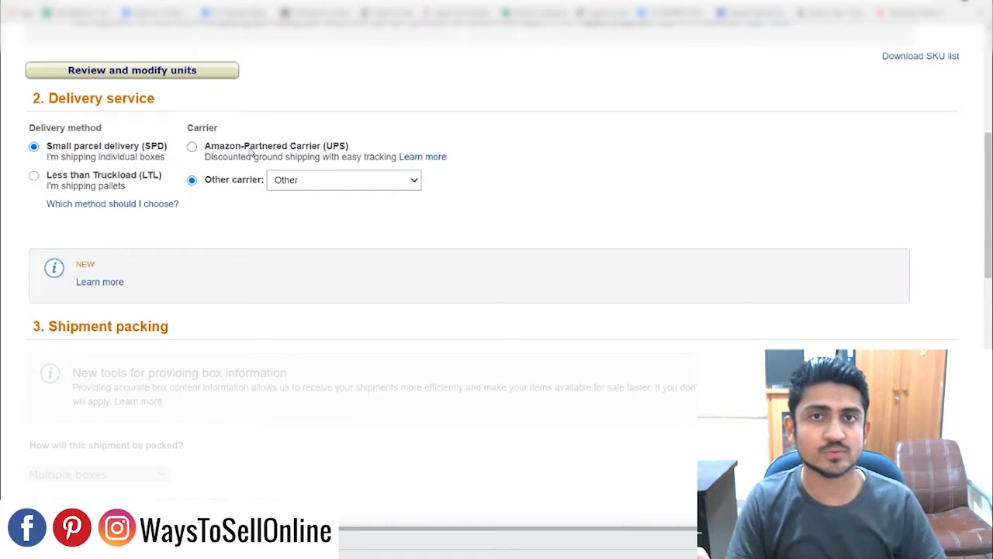
# Step: Set the shipment to be packed in multiple boxes in the shipment packing section
pyautogui.scroll(1, 470, 151)
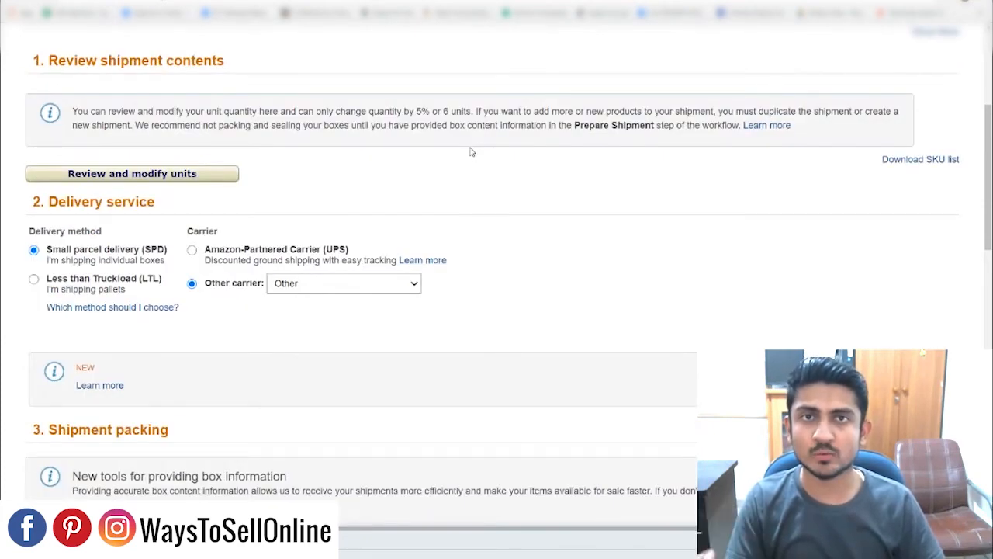
pyautogui.scroll(-4, 517, 224)
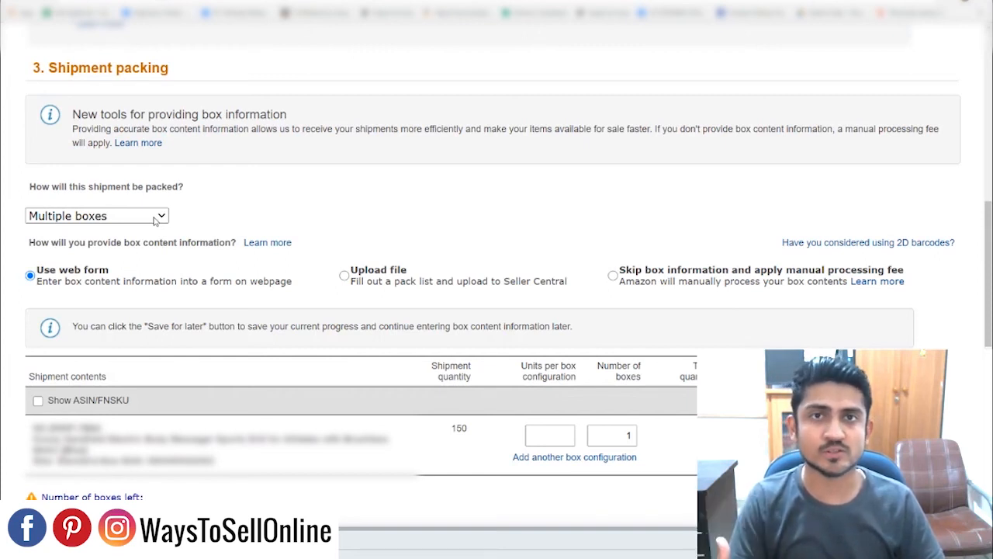
pyautogui.click(155, 219)
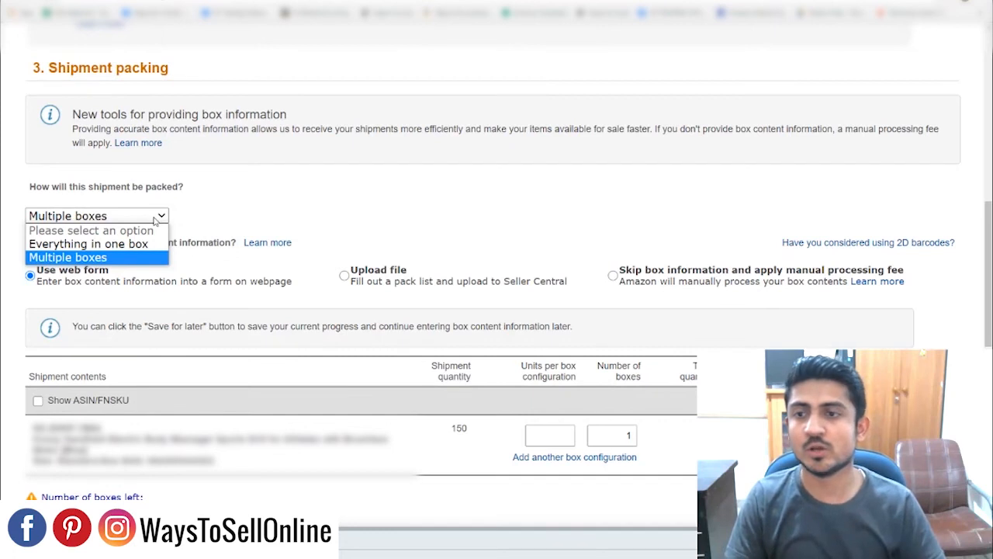
pyautogui.click(91, 256)
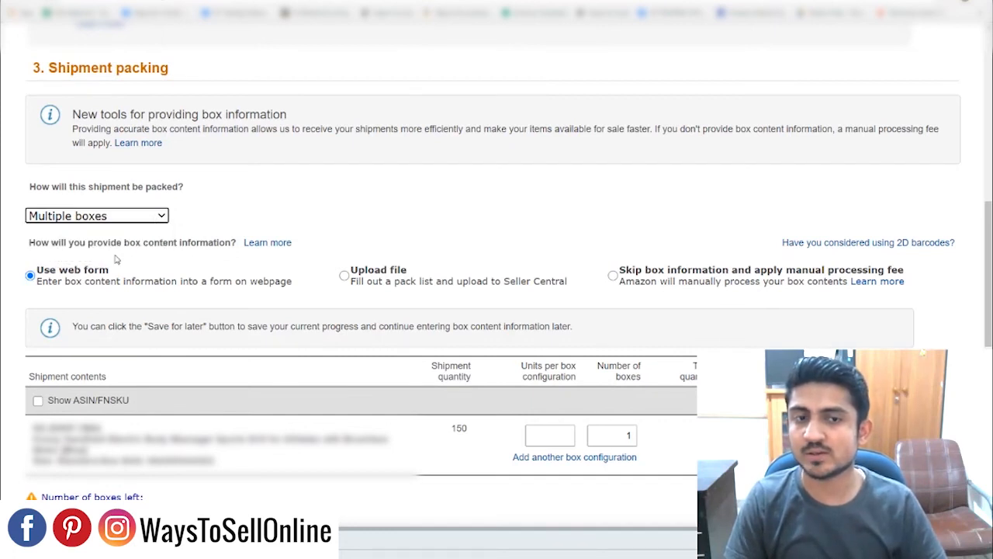
# Step: Set the product's box configuration to 3 boxes with 50 units per box and check the total quantity
pyautogui.scroll(-2, 624, 297)
pyautogui.moveTo(621, 279); pyautogui.dragTo(670, 284)
pyautogui.write('3')
pyautogui.click(552, 288)
pyautogui.write('50')
pyautogui.click(707, 328)
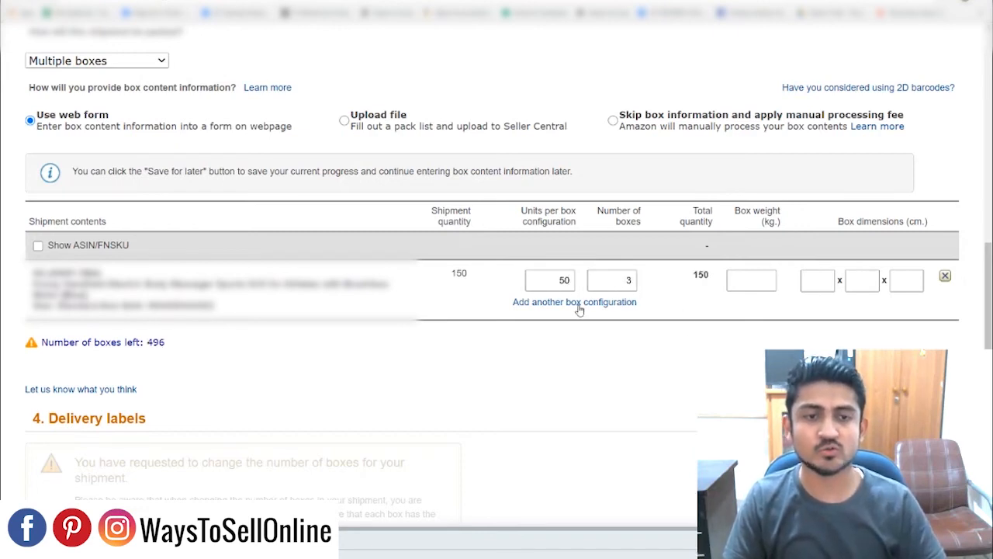
pyautogui.doubleClick(707, 275)
pyautogui.click(712, 307)
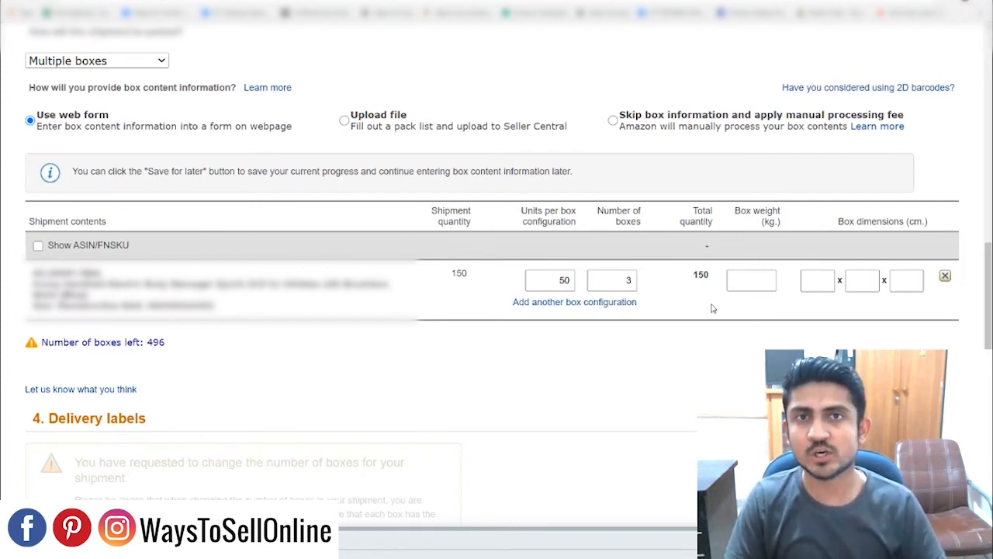
# Step: Enter a box weight of 20 kg and box dimensions of 15 x 20 x 25 cm
pyautogui.click(755, 278)
pyautogui.write('20')
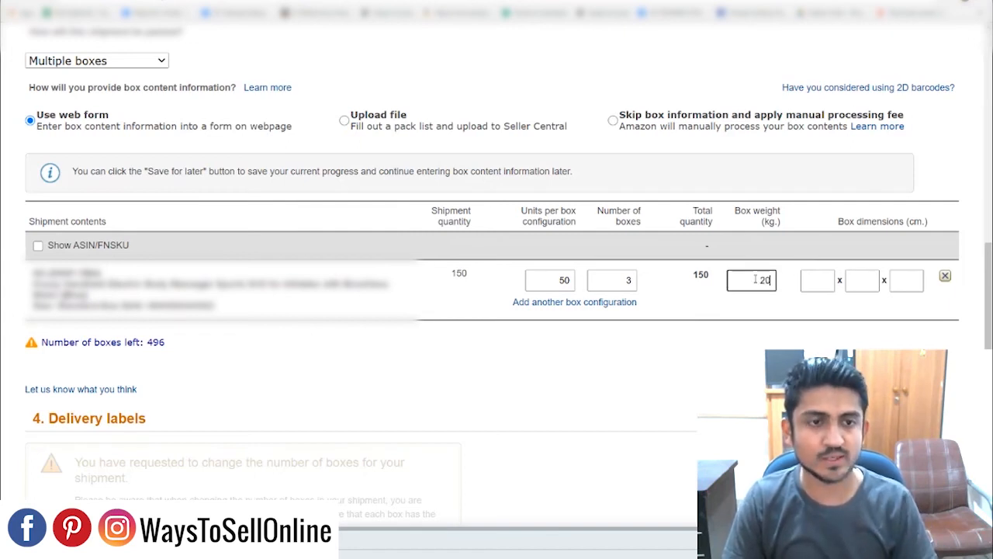
pyautogui.click(811, 282)
pyautogui.write('15')
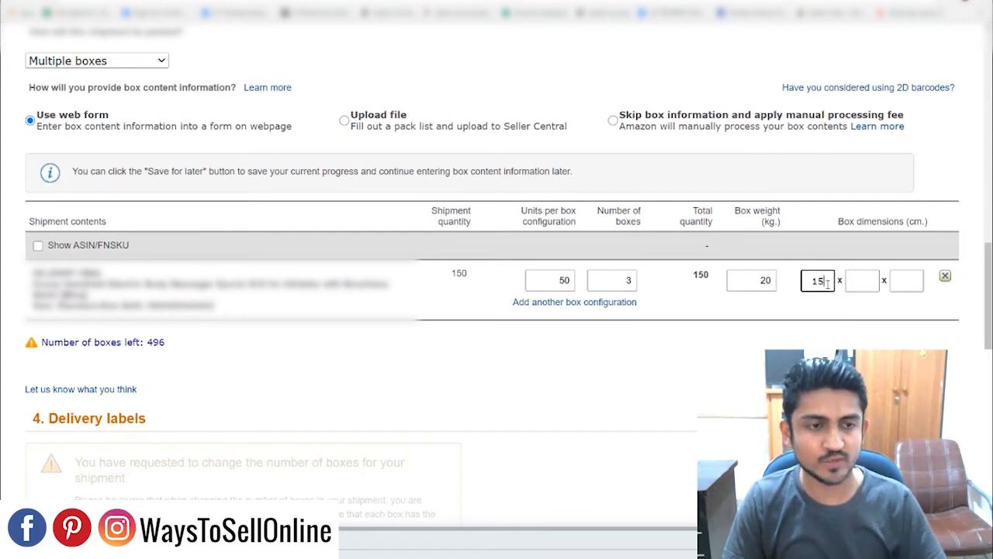
pyautogui.click(849, 280)
pyautogui.write('20')
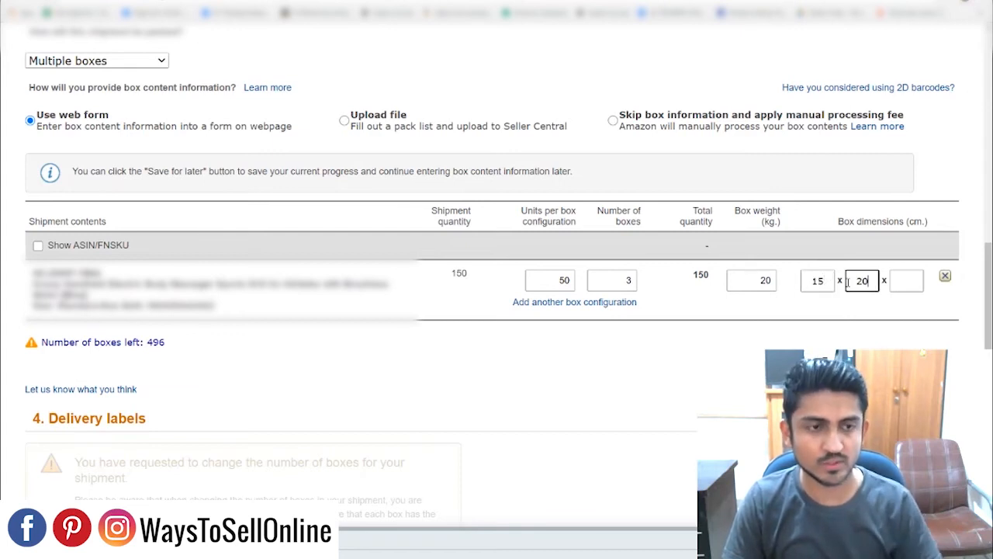
pyautogui.click(907, 281)
pyautogui.write('25')
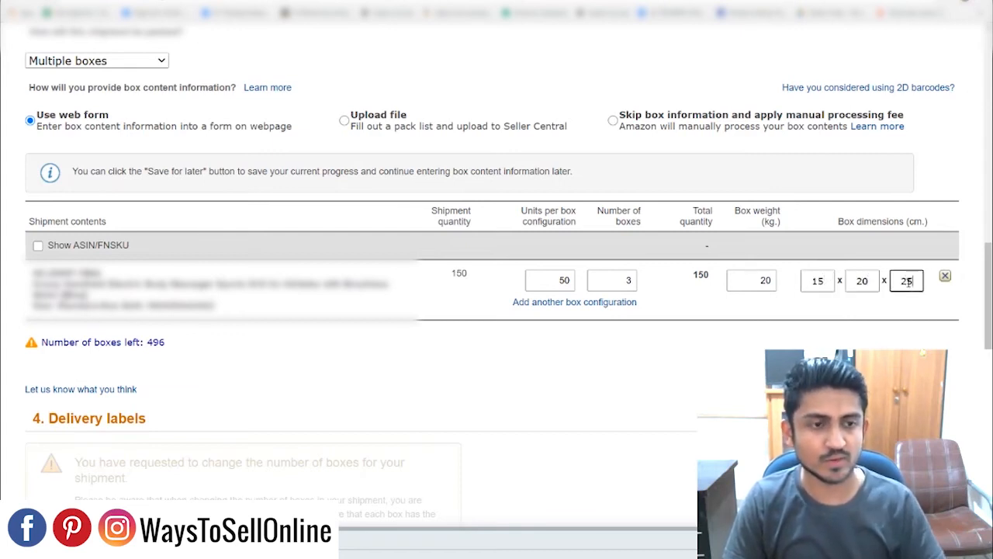
pyautogui.click(743, 342)
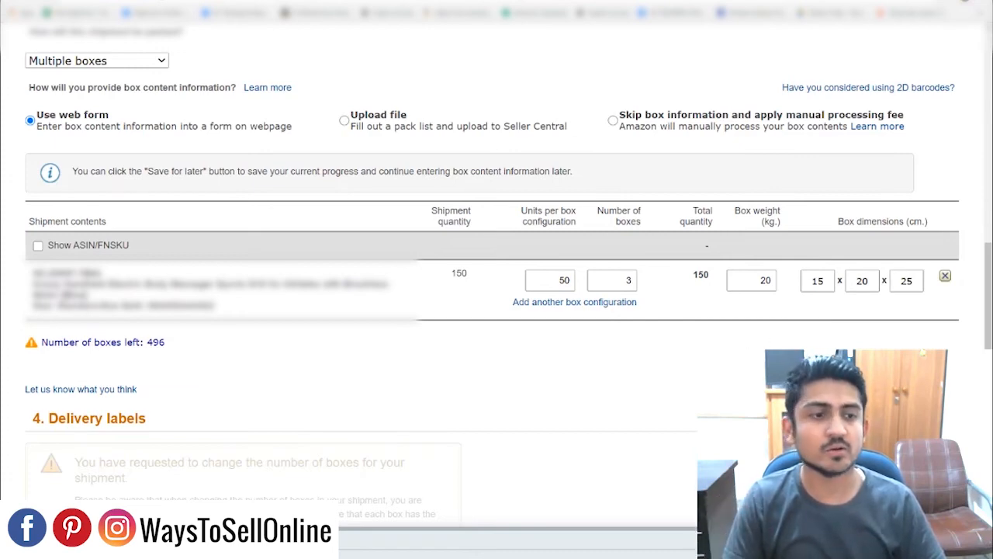
# Step: Generate the delivery box labels with the Plain paper type and look through the label pages for all boxes
pyautogui.scroll(-4, 764, 346)
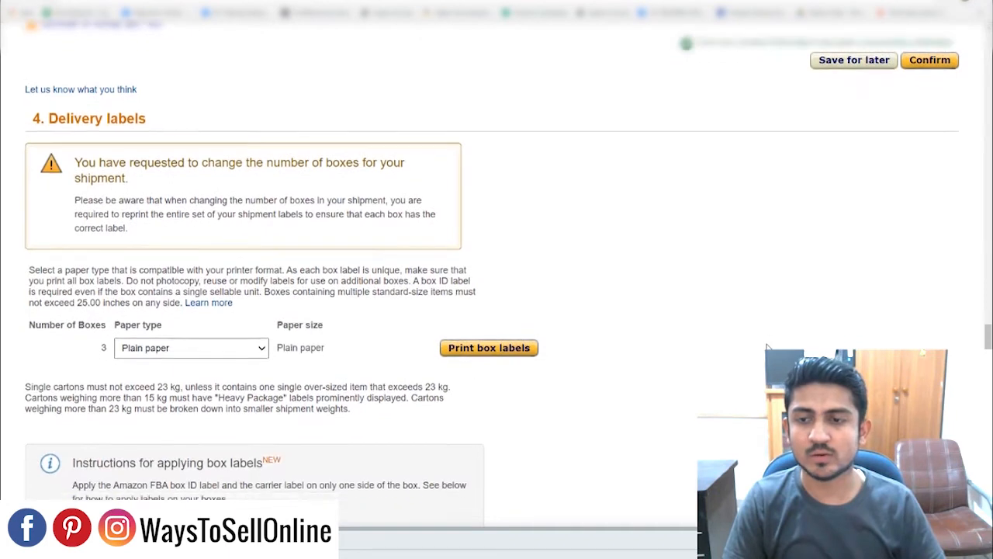
pyautogui.click(257, 205)
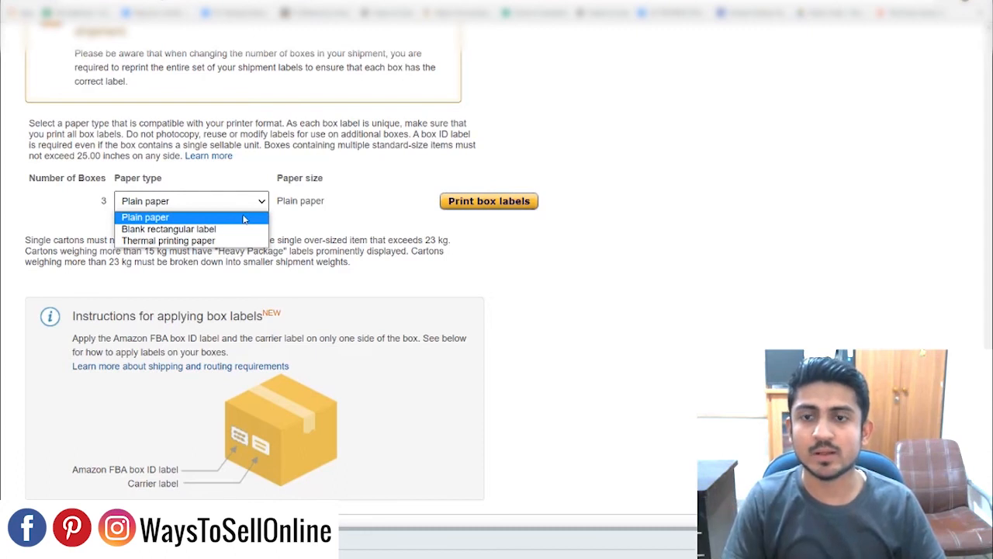
pyautogui.click(244, 219)
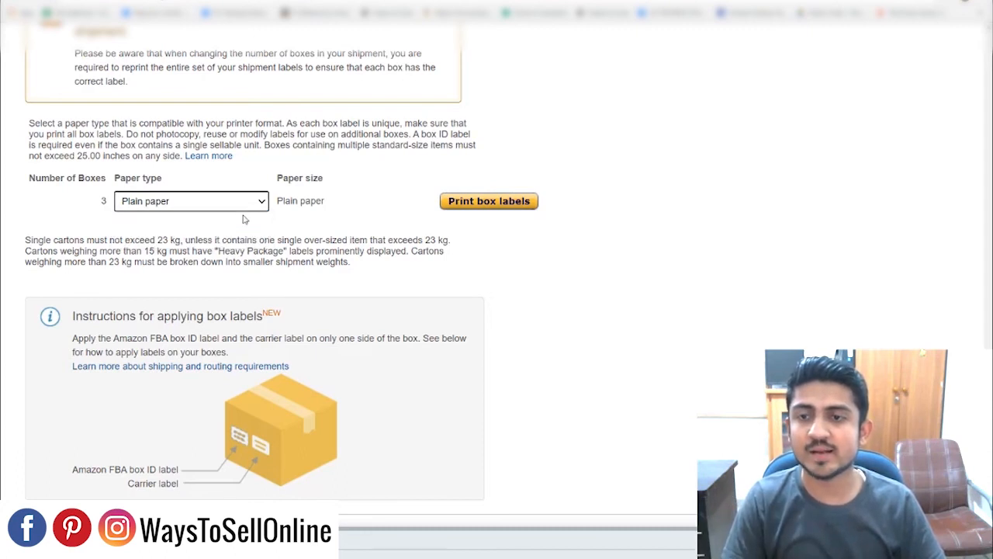
pyautogui.click(476, 203)
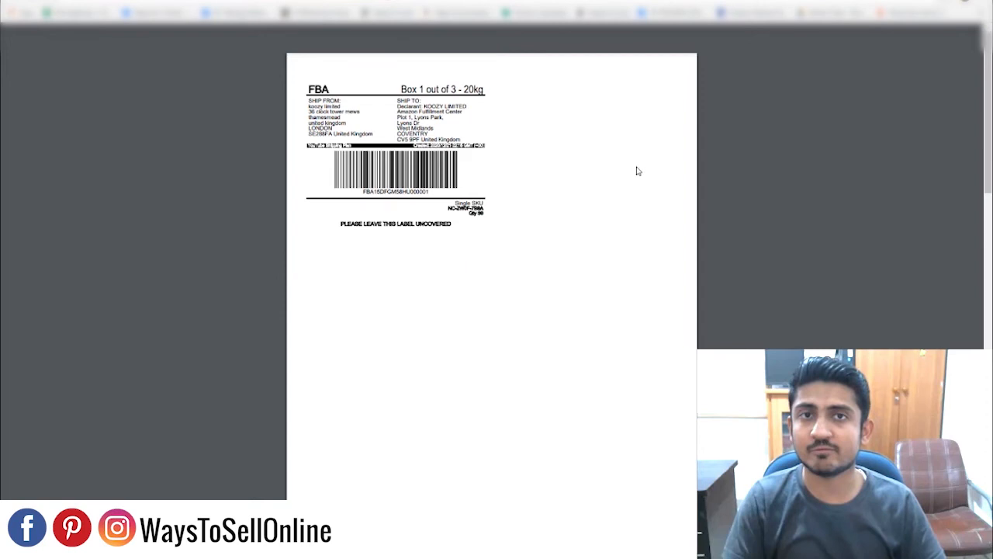
pyautogui.scroll(-15, 566, 251)
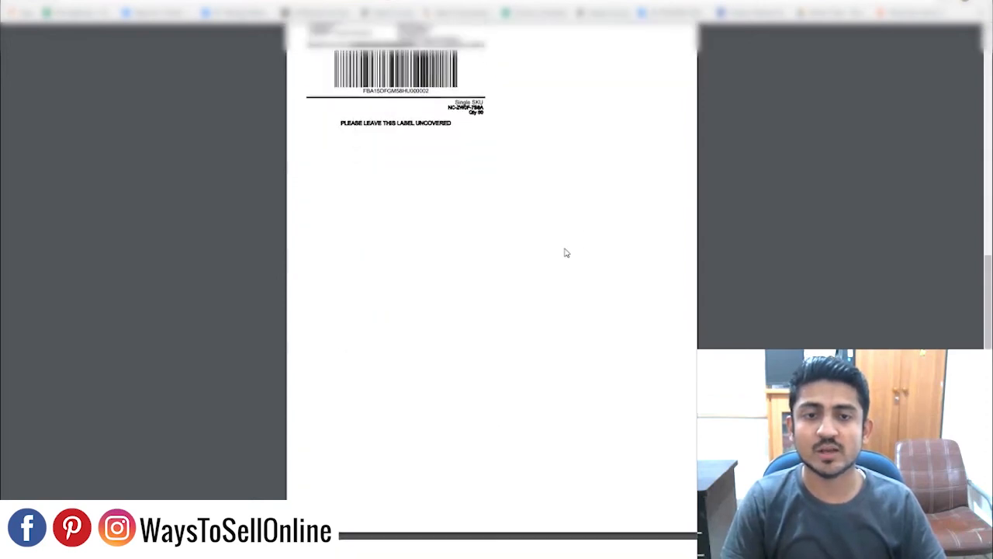
pyautogui.scroll(-3, 565, 251)
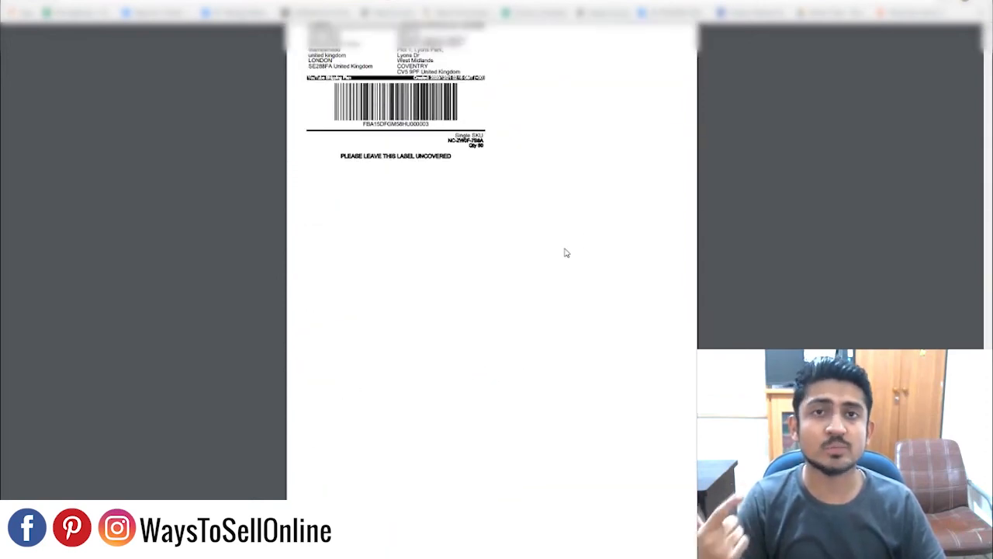